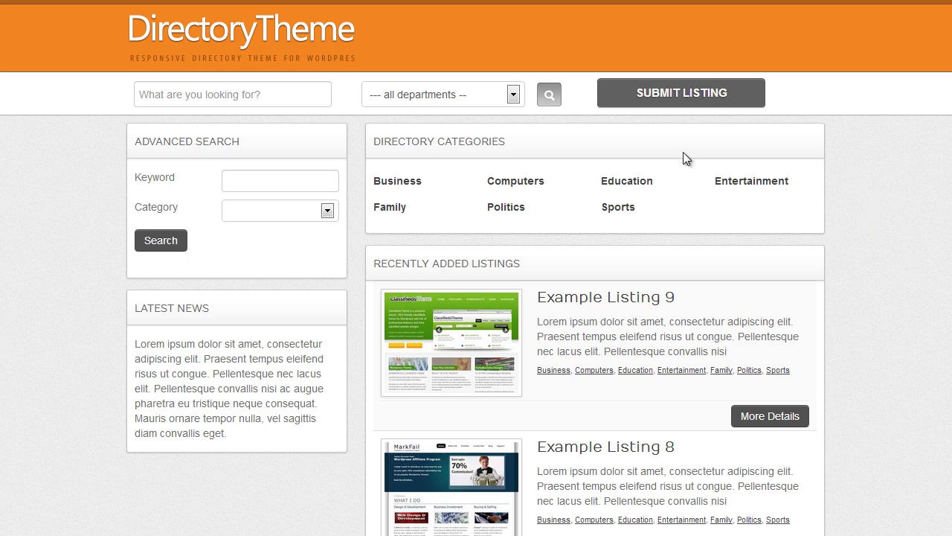
- Try the SUBMIT LISTING button on the directory home page to see where it leads
click(700, 100)
click(695, 94)
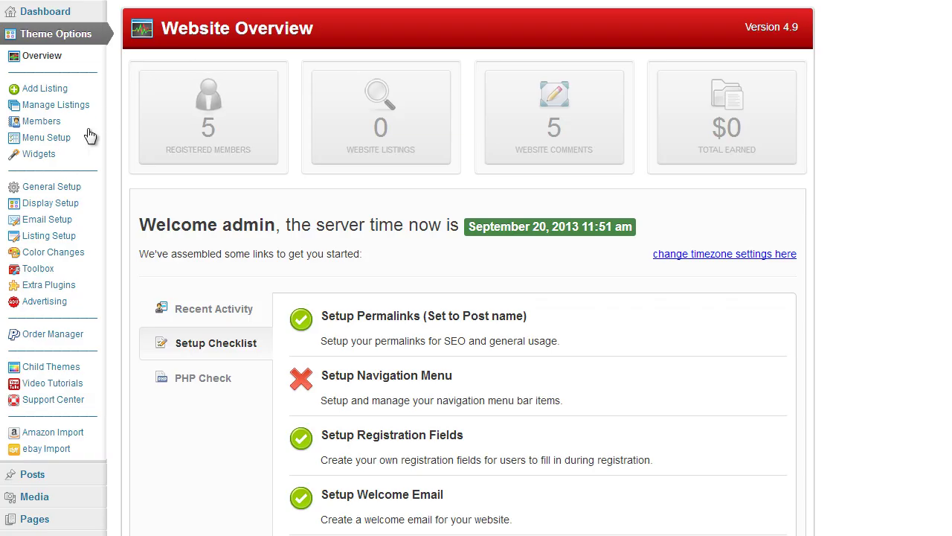
- In General Setup's Page & Button Links, review the page choices for My Account, Callback and Add Listing
click(66, 192)
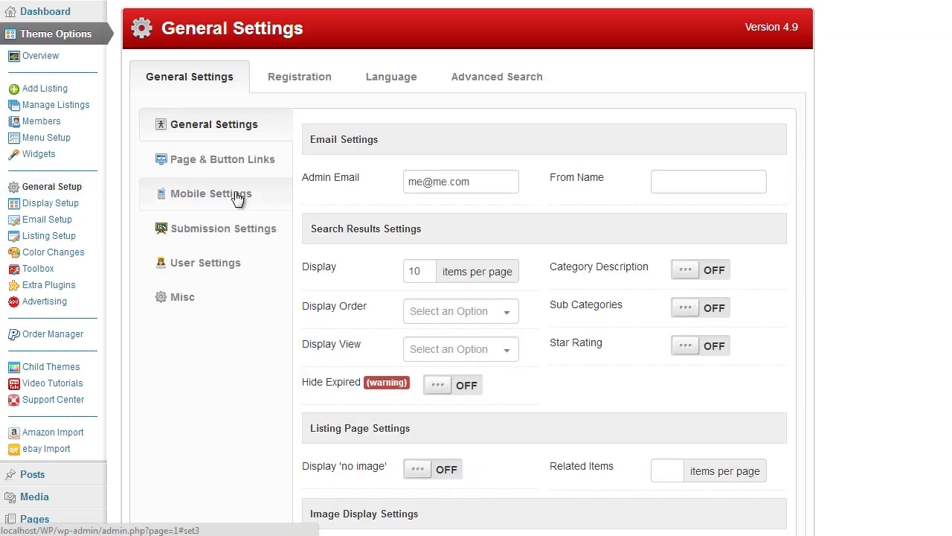
click(230, 162)
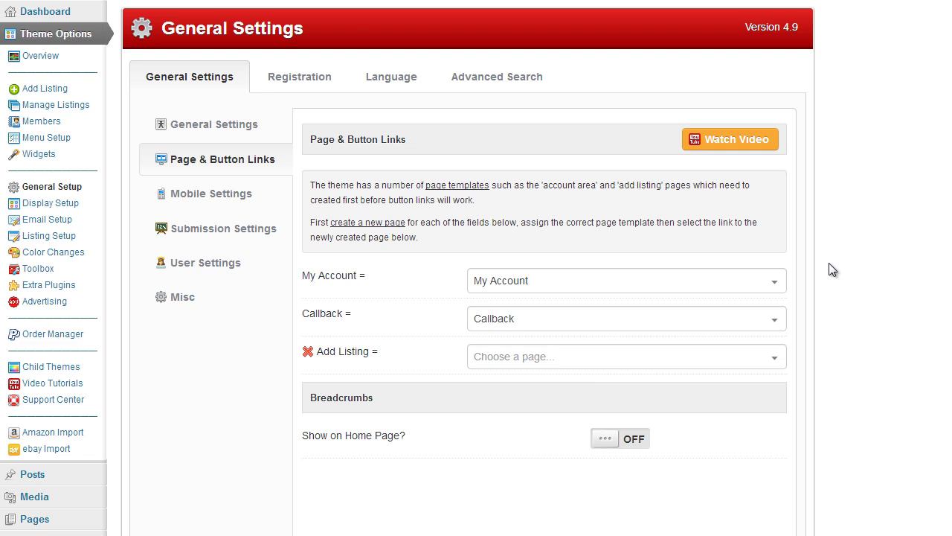
scroll(829, 263, down, 1)
scroll(828, 263, up, 1)
click(512, 287)
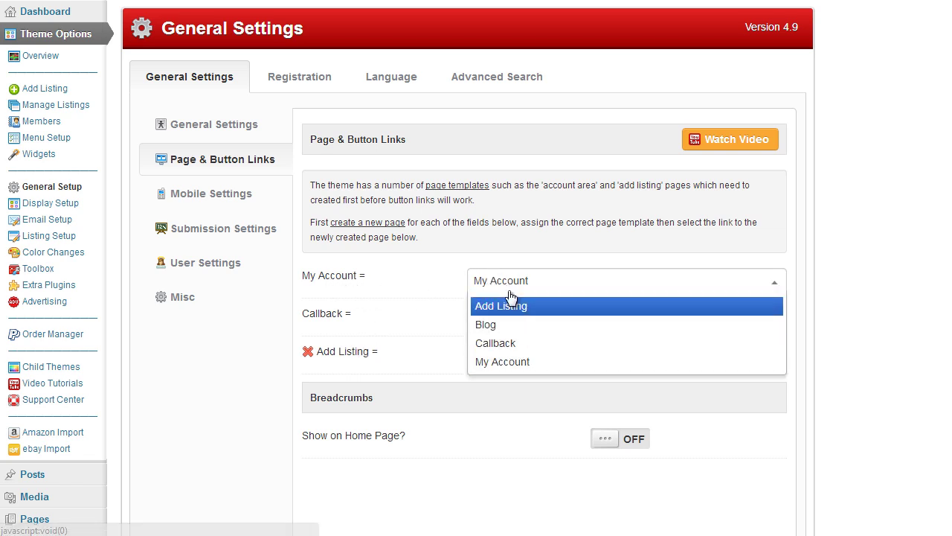
click(423, 289)
click(503, 322)
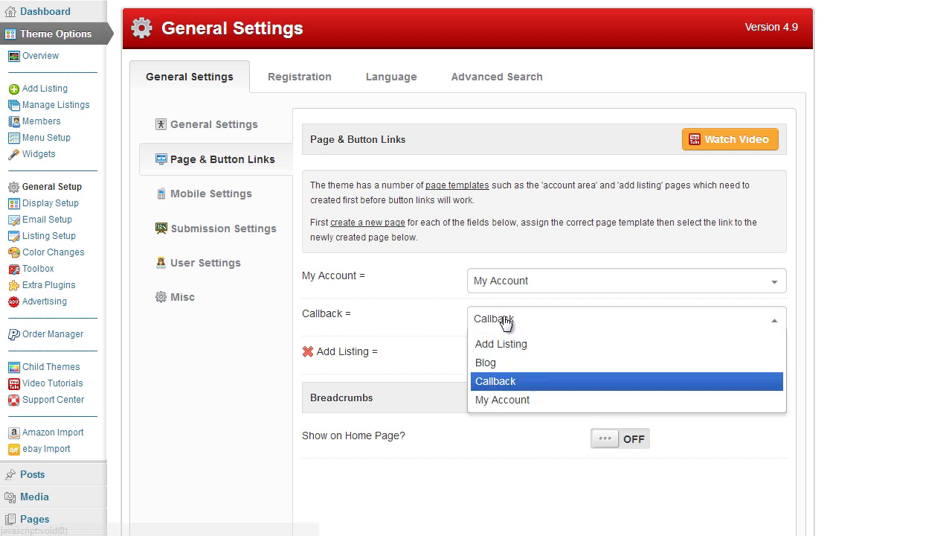
click(412, 316)
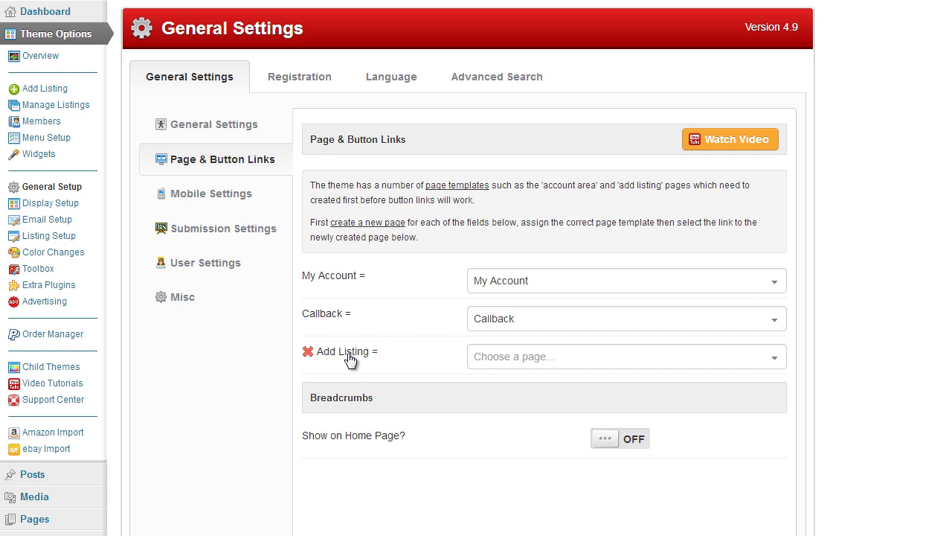
click(488, 363)
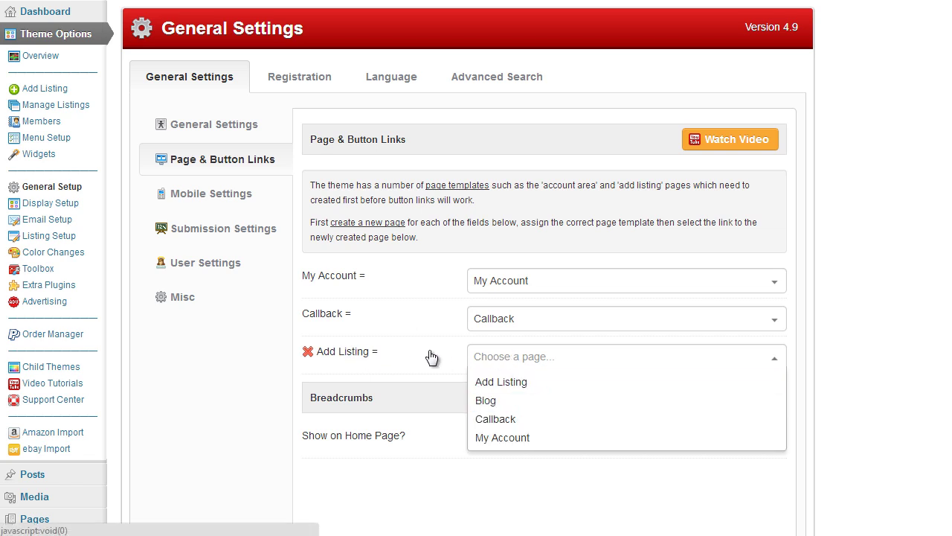
click(388, 357)
scroll(388, 357, down, 1)
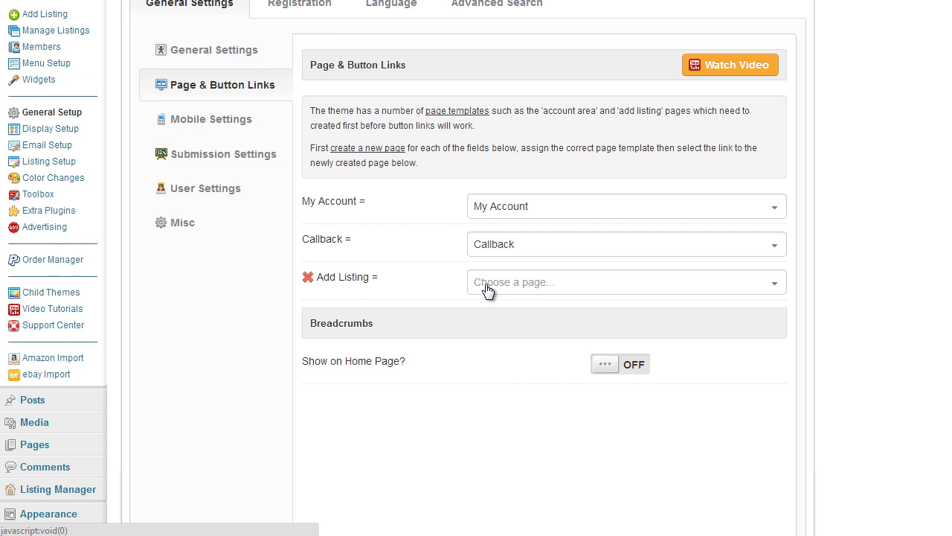
scroll(488, 290, up, 1)
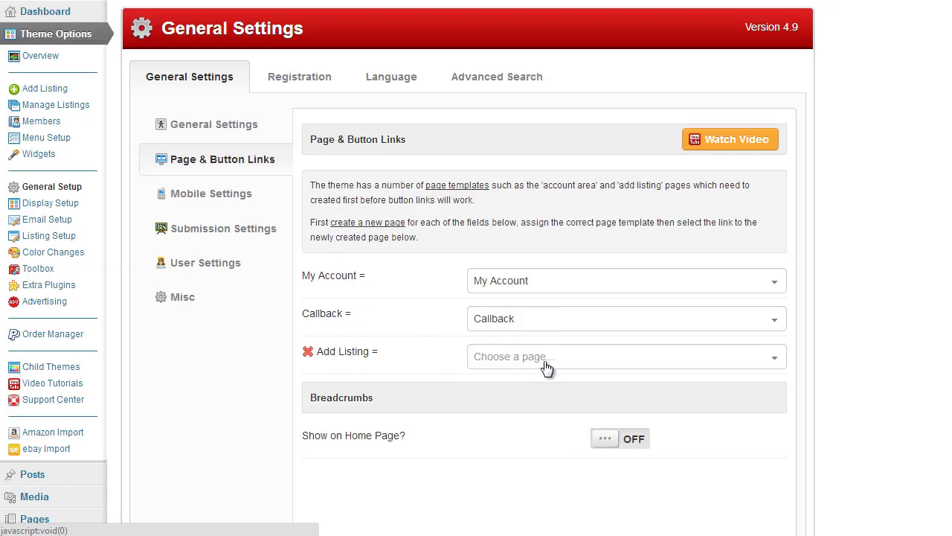
- Link Add Listing to the Add Listing page and save the settings
scroll(547, 366, down, 1)
click(539, 285)
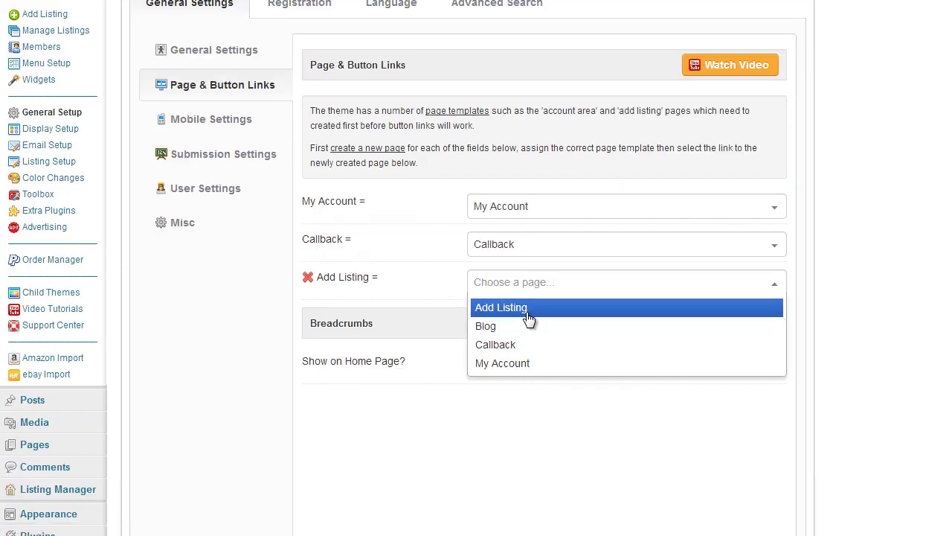
click(531, 310)
scroll(450, 301, down, 8)
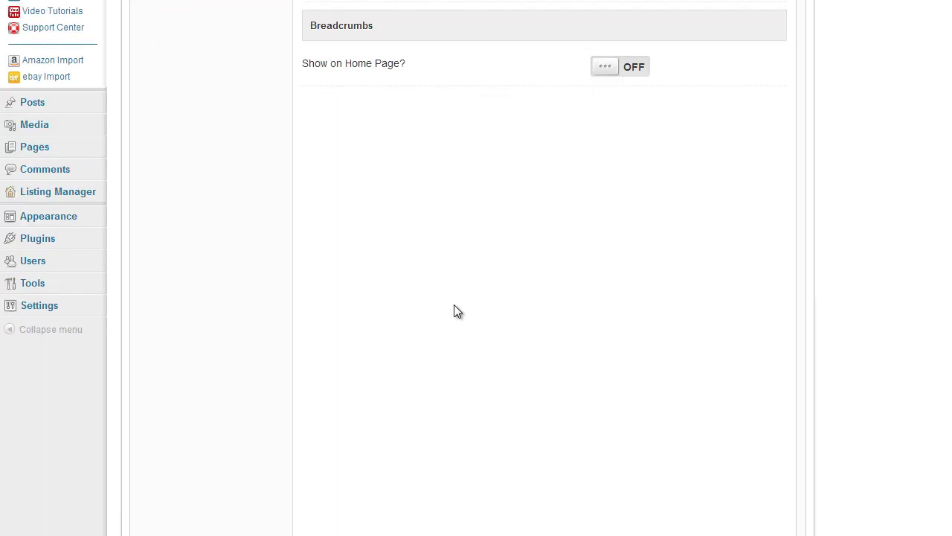
click(487, 392)
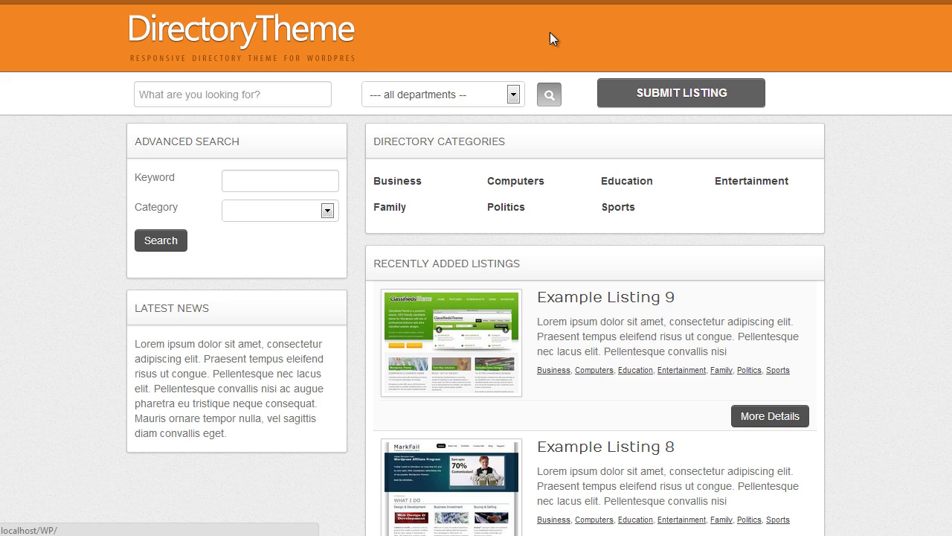
- Check that SUBMIT LISTING now opens the Listing Packages page
click(680, 97)
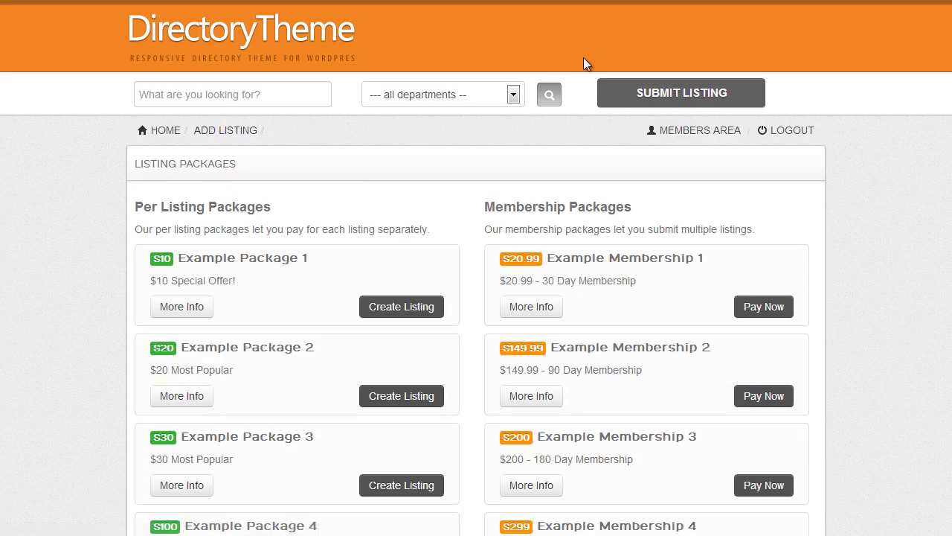
scroll(579, 236, down, 3)
scroll(573, 357, up, 3)
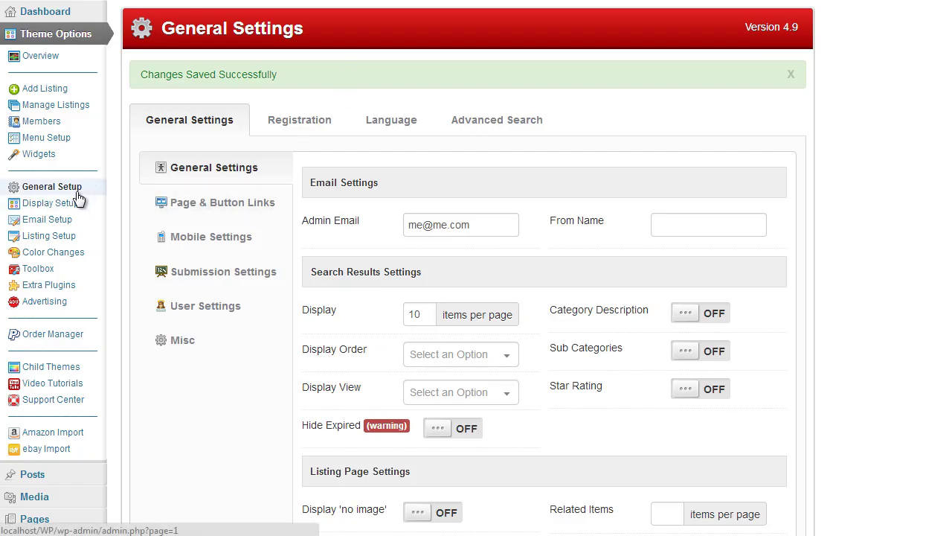
- Return to General Setup's Page & Button Links to review the three assigned pages
click(75, 203)
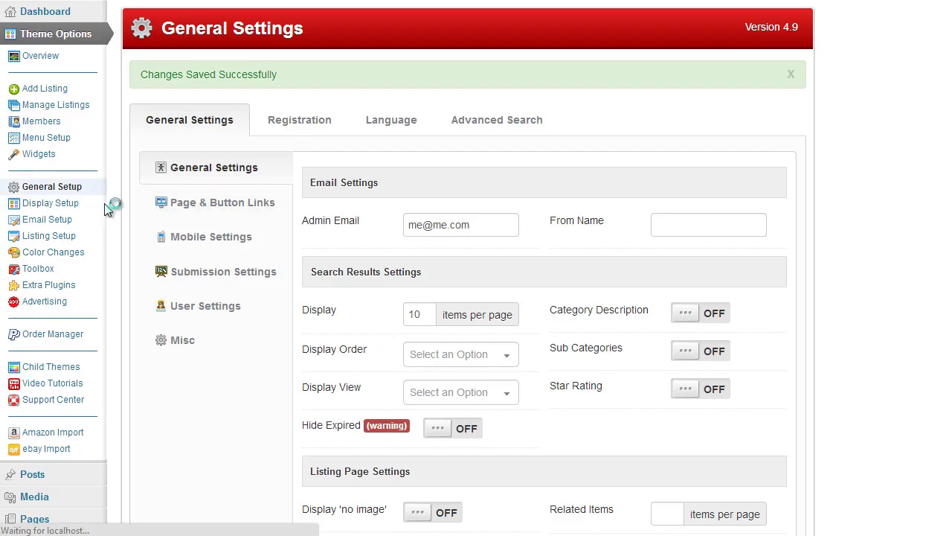
click(236, 168)
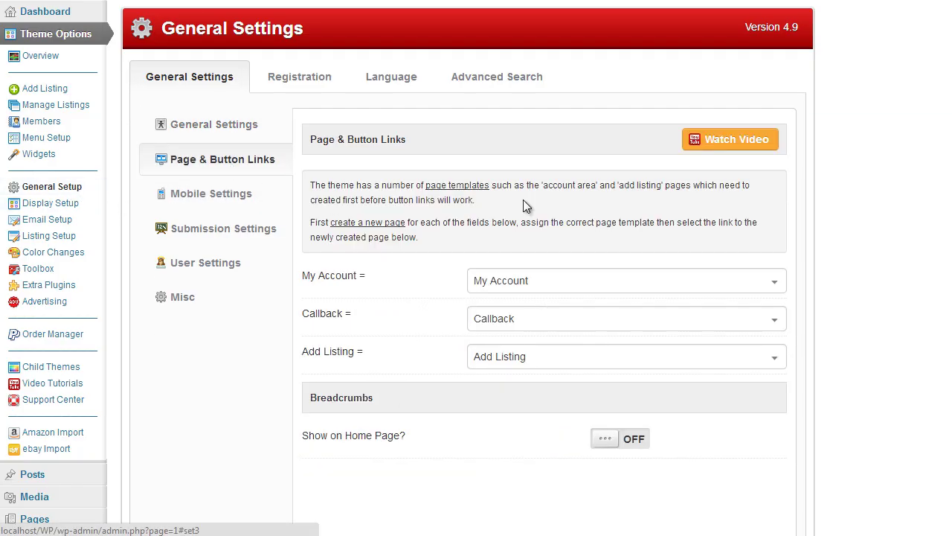
scroll(422, 218, down, 1)
scroll(446, 245, up, 1)
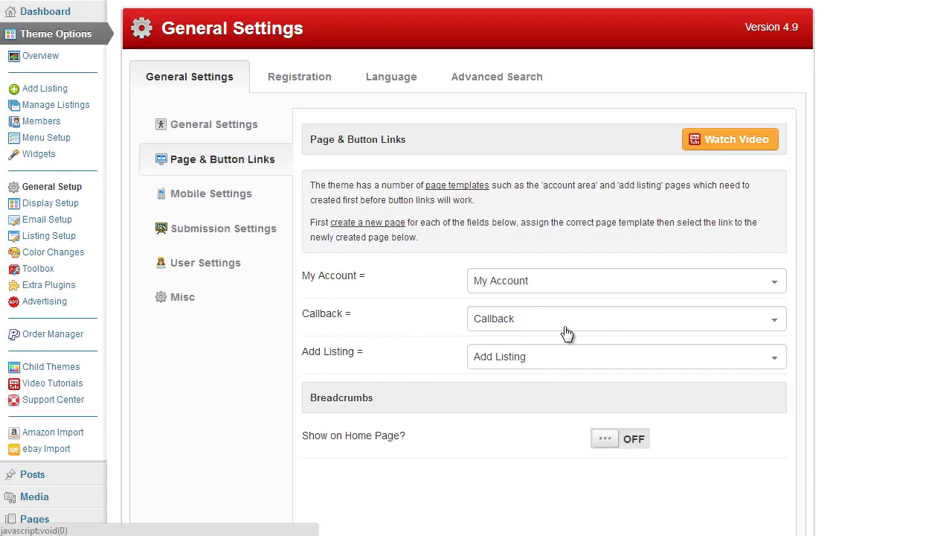
scroll(541, 284, down, 3)
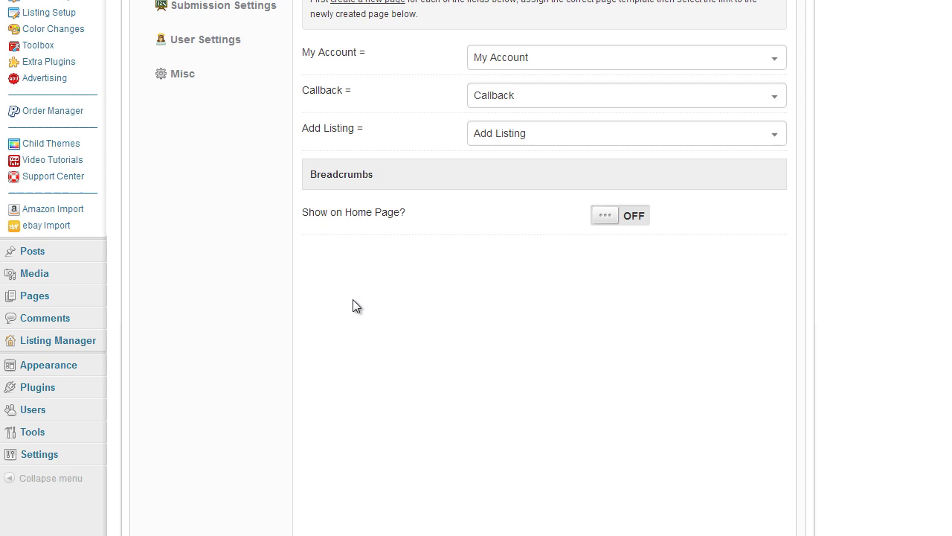
- Bulk-trash the Add Listing, Blog, Callback and My Account pages, then empty the trash
click(48, 299)
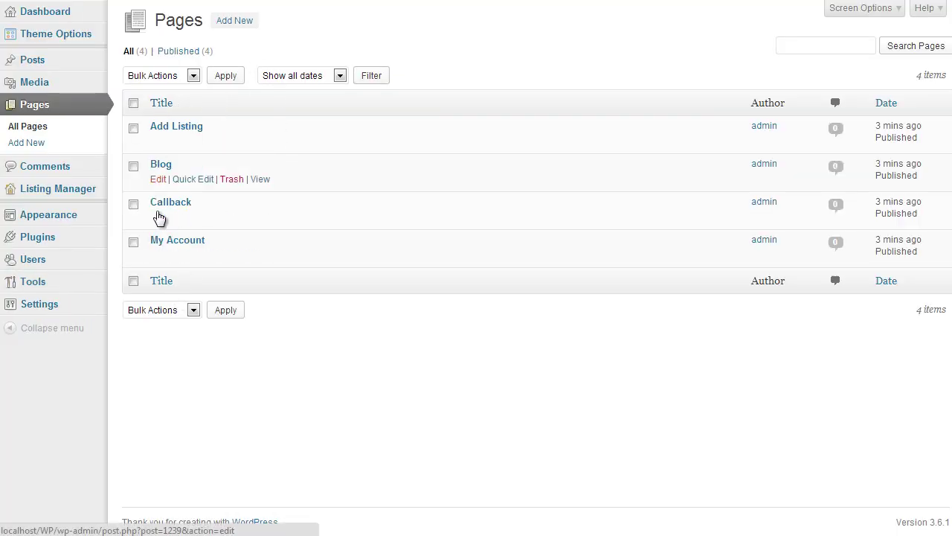
click(133, 102)
click(193, 76)
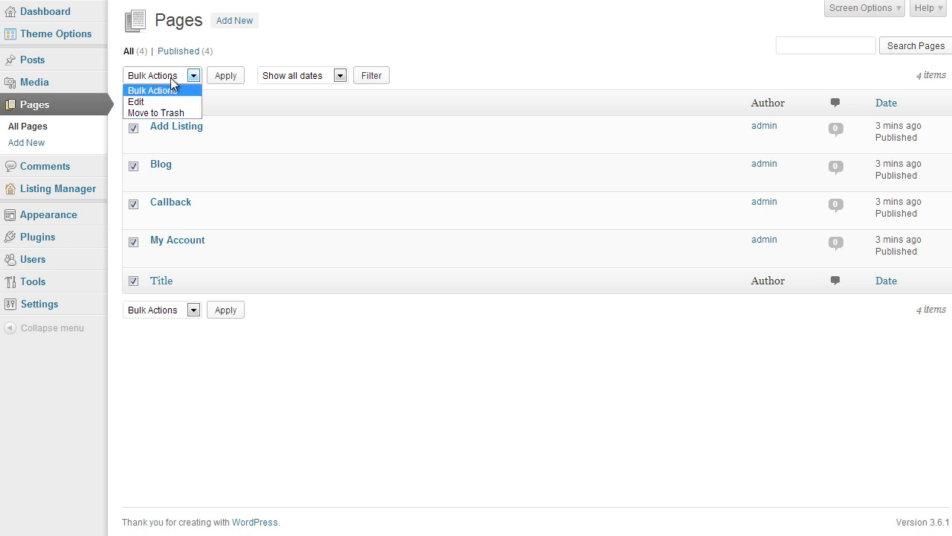
click(182, 113)
click(234, 76)
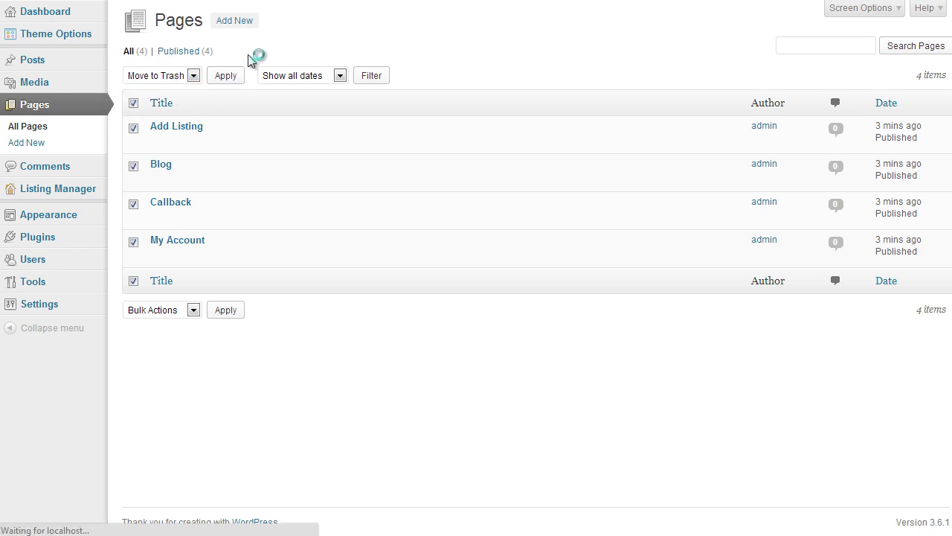
click(168, 91)
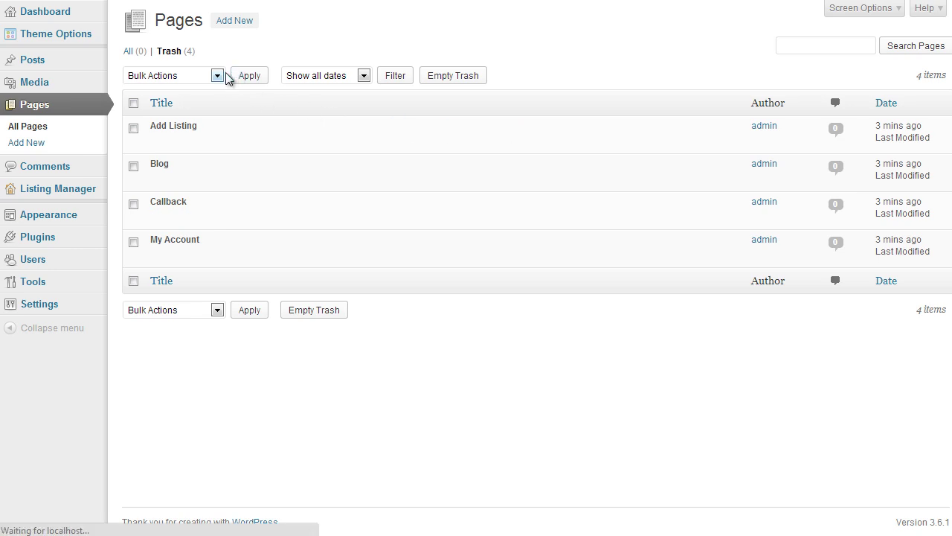
mouse_move(57, 36)
click(170, 162)
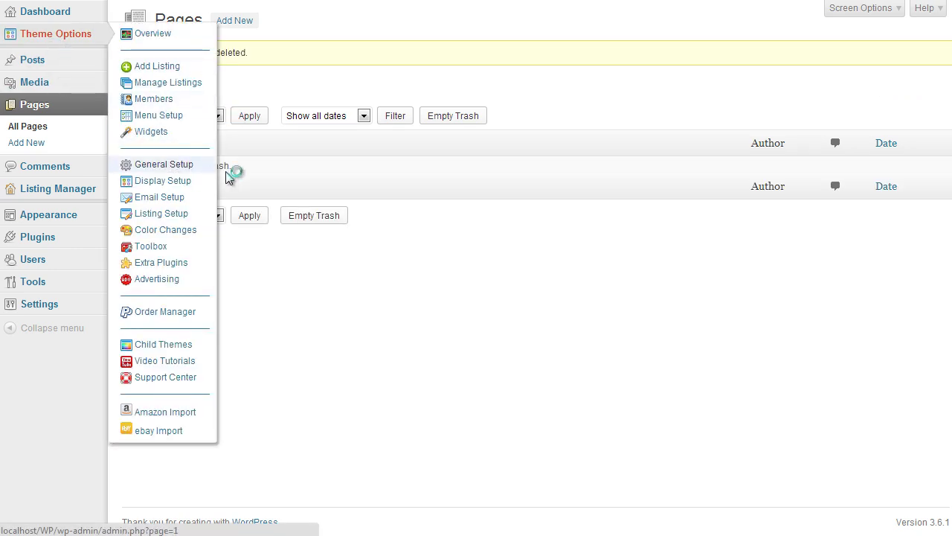
- Review Page & Button Links, where My Account, Callback and Add Listing now have no page
click(231, 165)
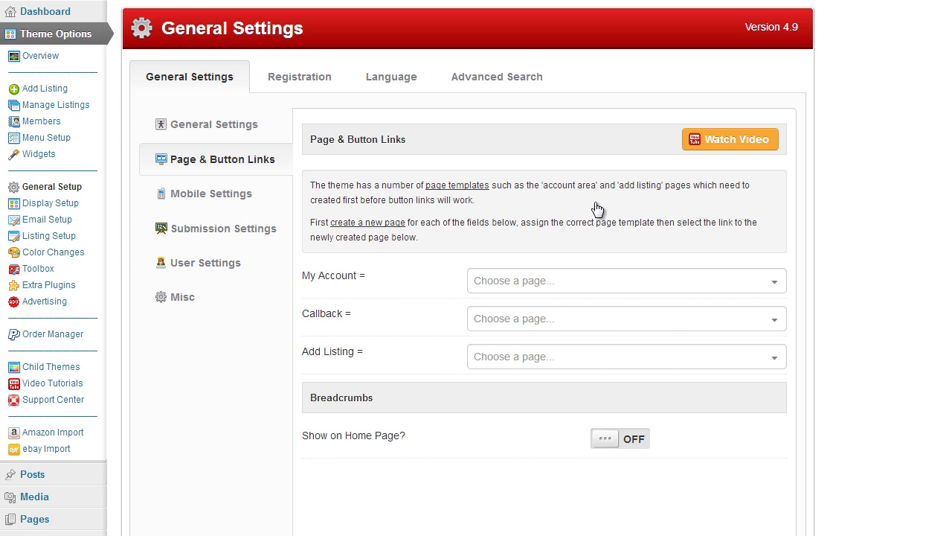
scroll(595, 211, down, 1)
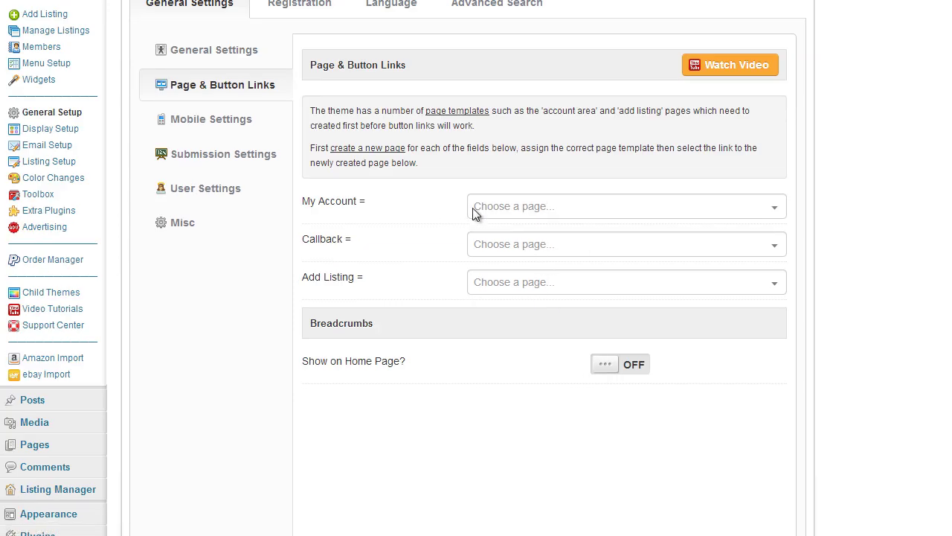
scroll(483, 212, up, 1)
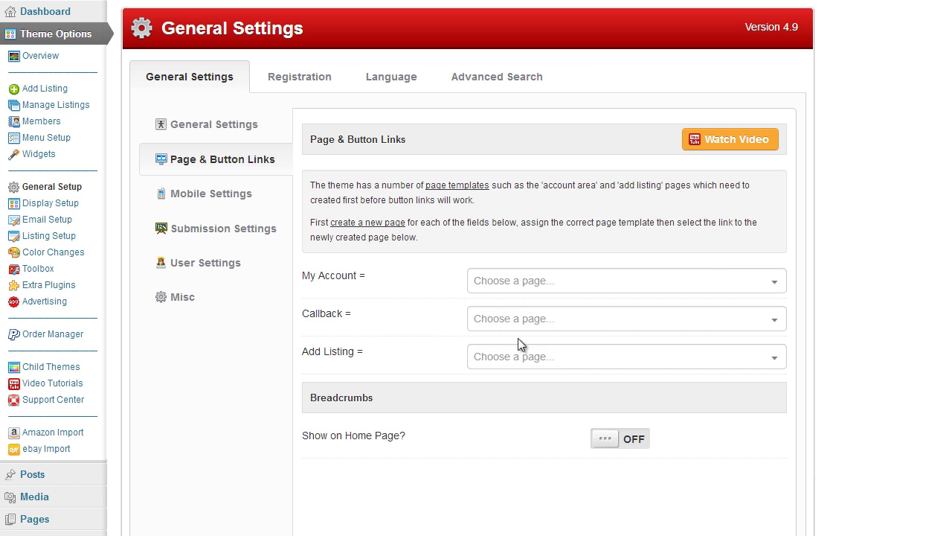
scroll(425, 293, down, 1)
scroll(422, 306, up, 1)
scroll(461, 283, down, 2)
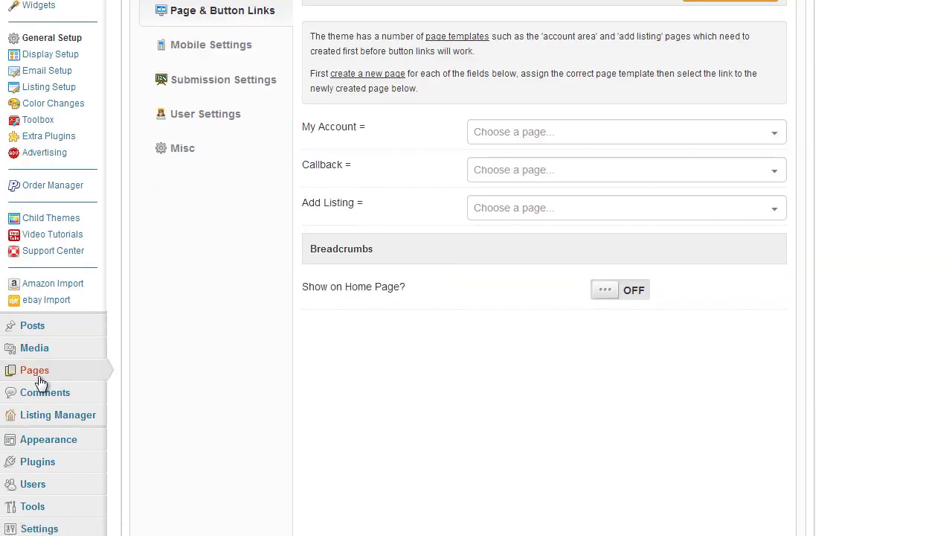
- Publish a new page titled 'MY Account' using the [My Account] template
click(38, 378)
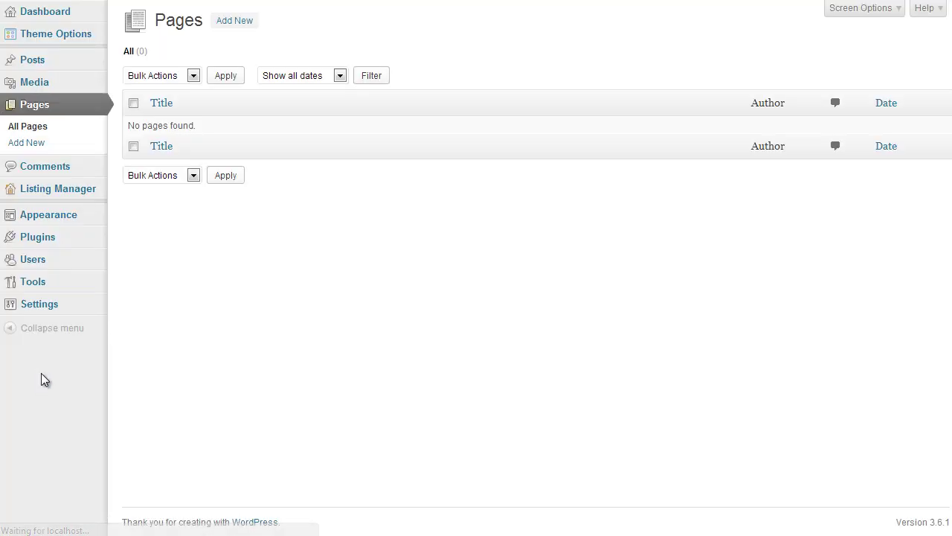
click(237, 23)
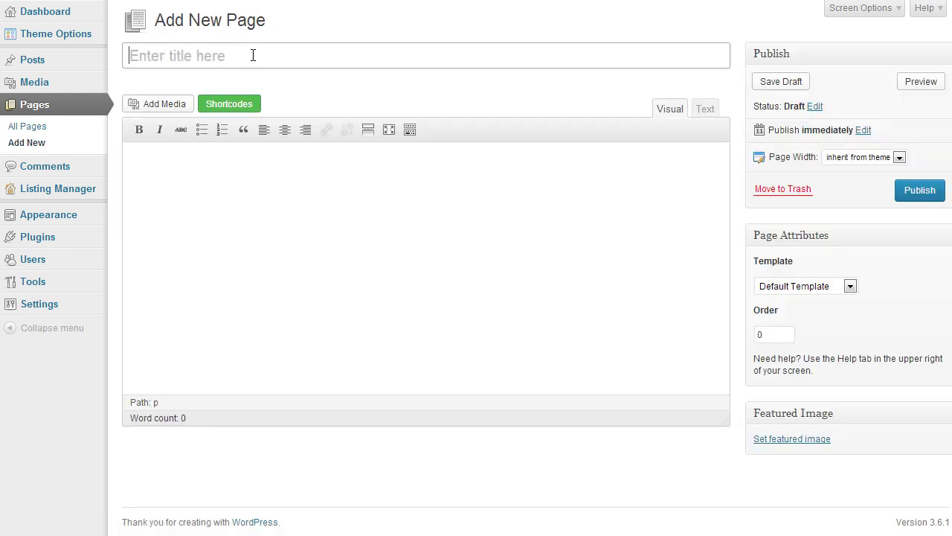
text(MY Account)
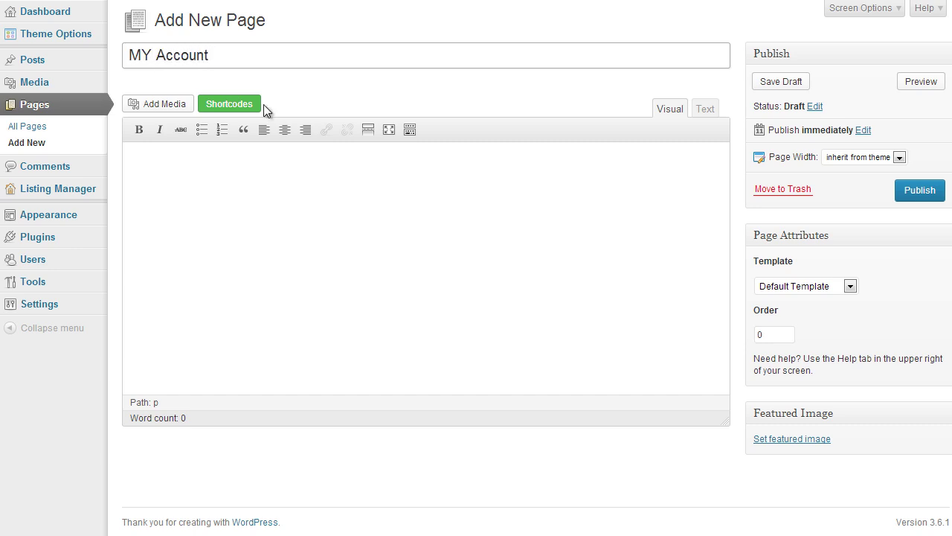
click(502, 335)
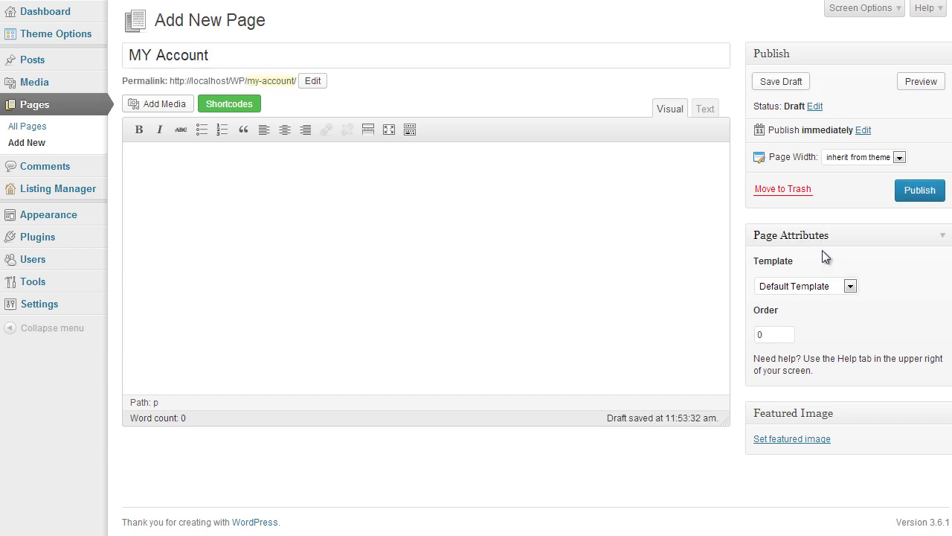
click(850, 287)
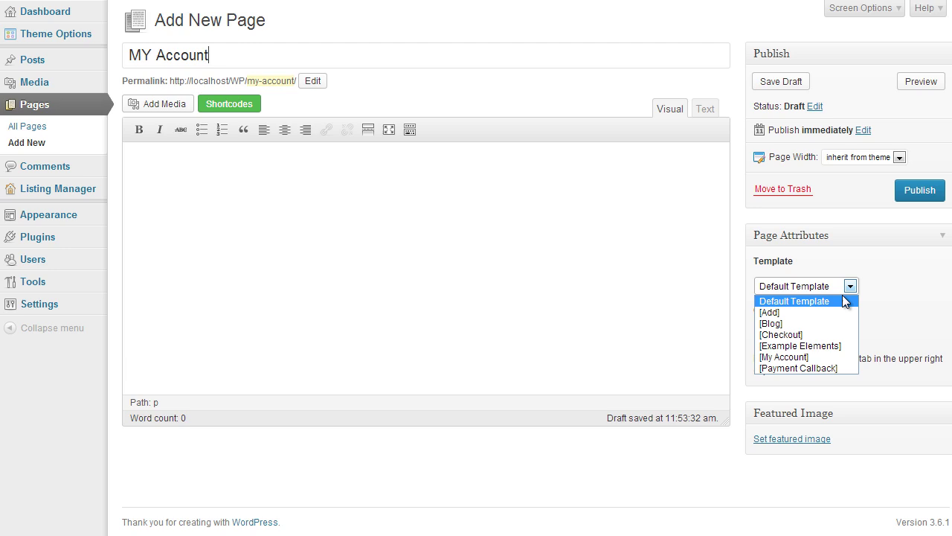
click(831, 357)
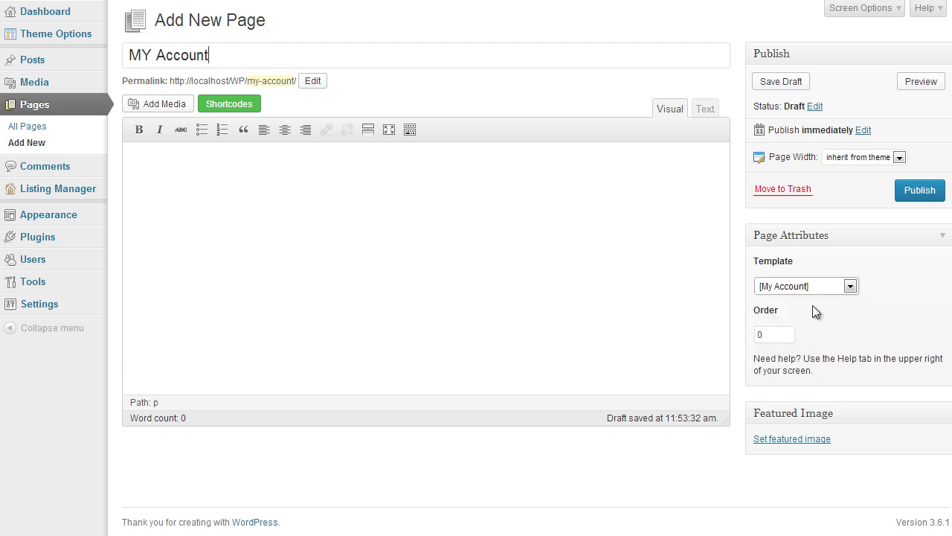
click(924, 192)
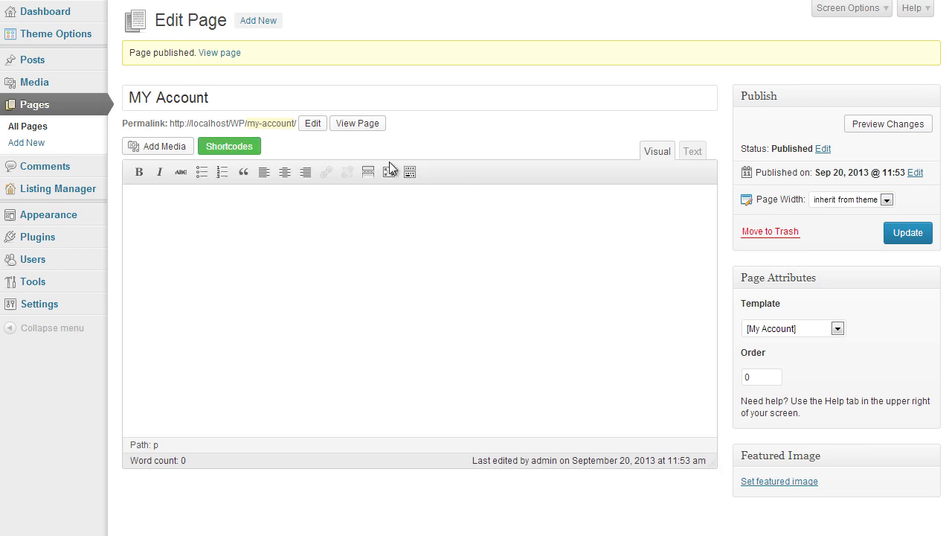
- Publish a new page titled 'Submit Listing' using the [Add] template
click(30, 143)
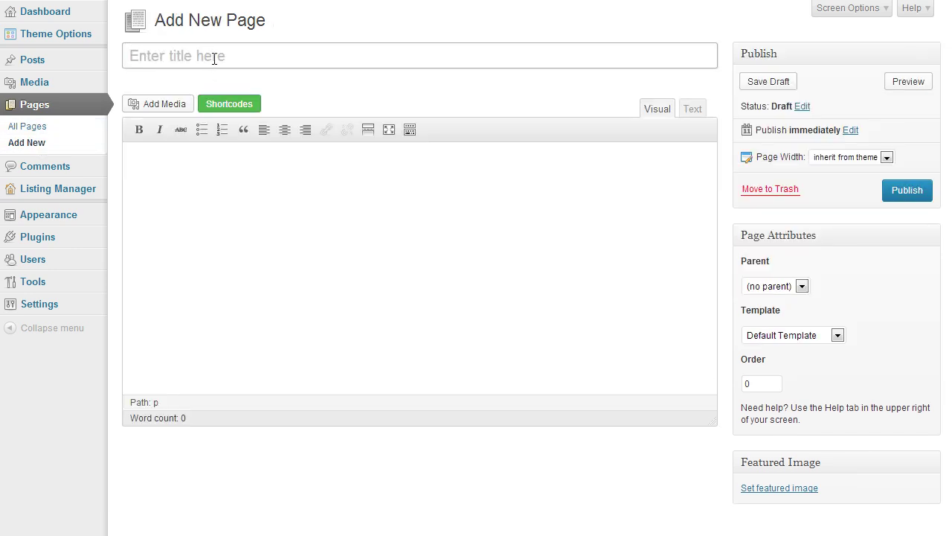
text(Submit Lis)
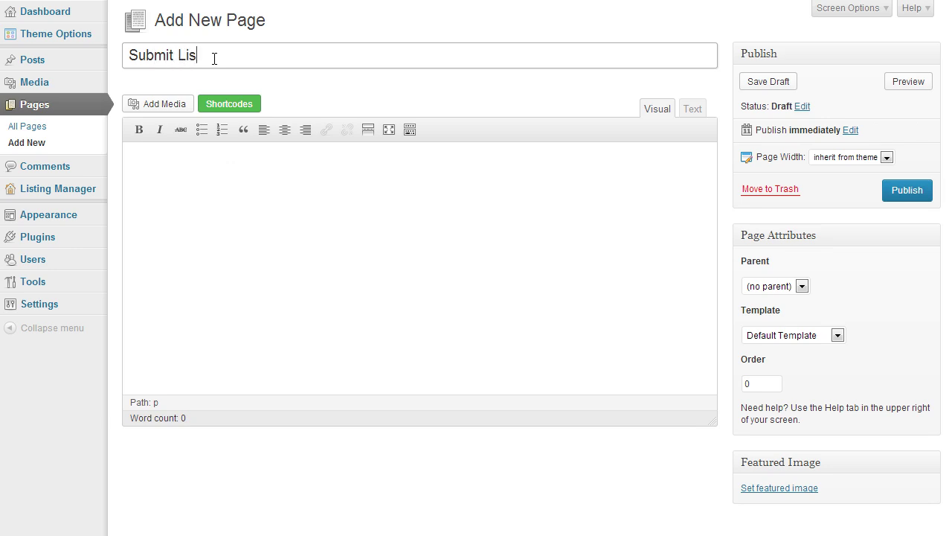
click(575, 344)
scroll(670, 285, down, 1)
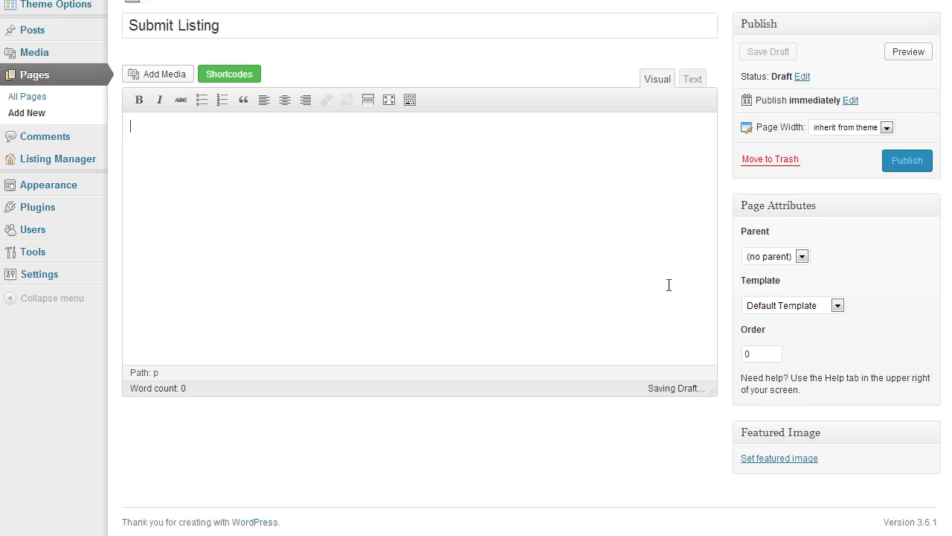
click(834, 305)
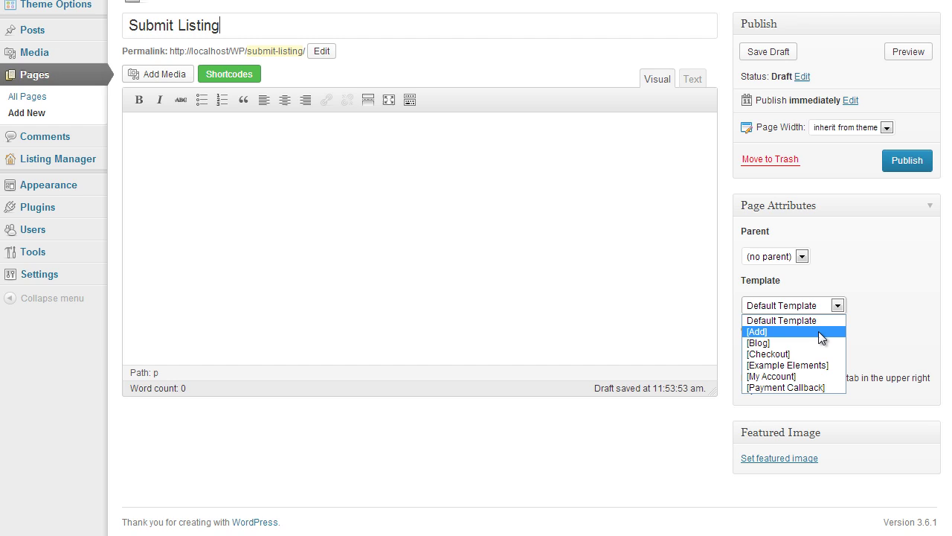
click(818, 331)
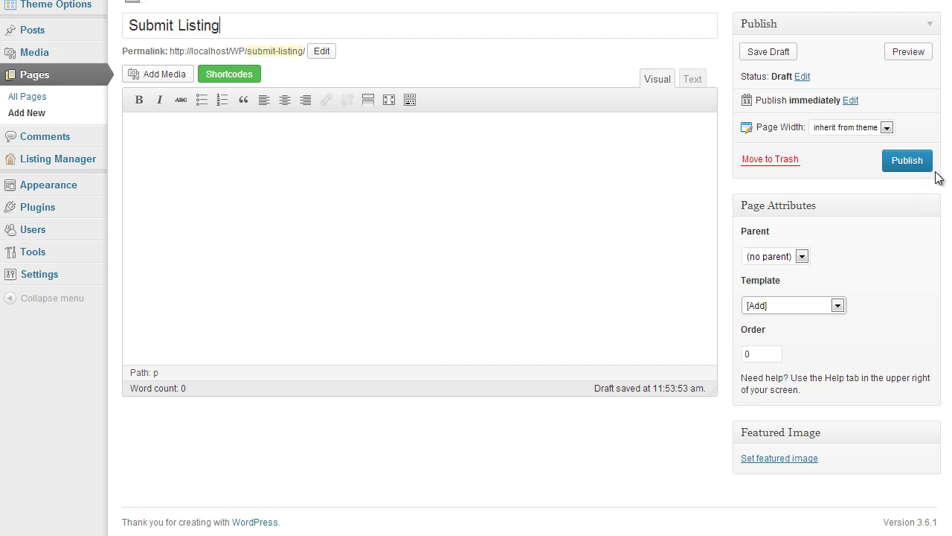
click(909, 166)
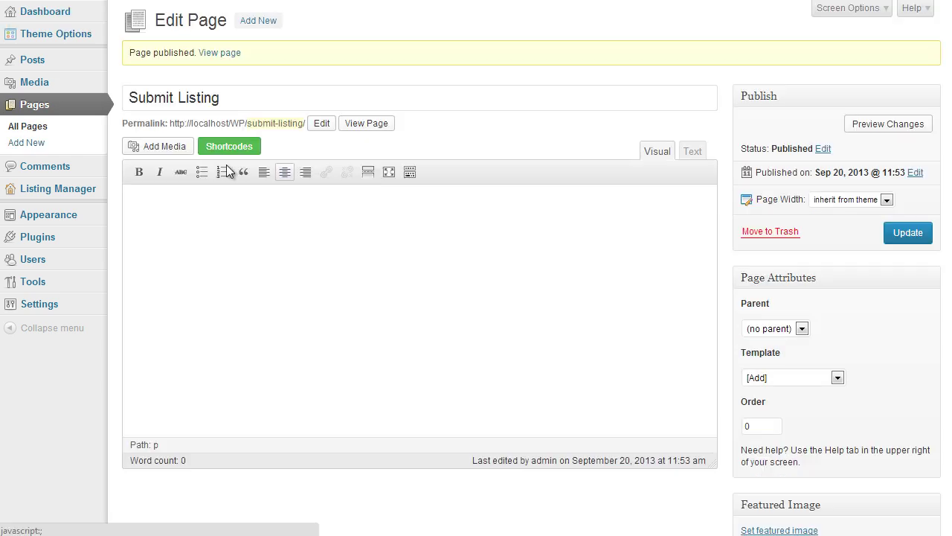
- Publish a new page titled 'Callback' using the [Payment Callback] template
click(34, 129)
click(236, 24)
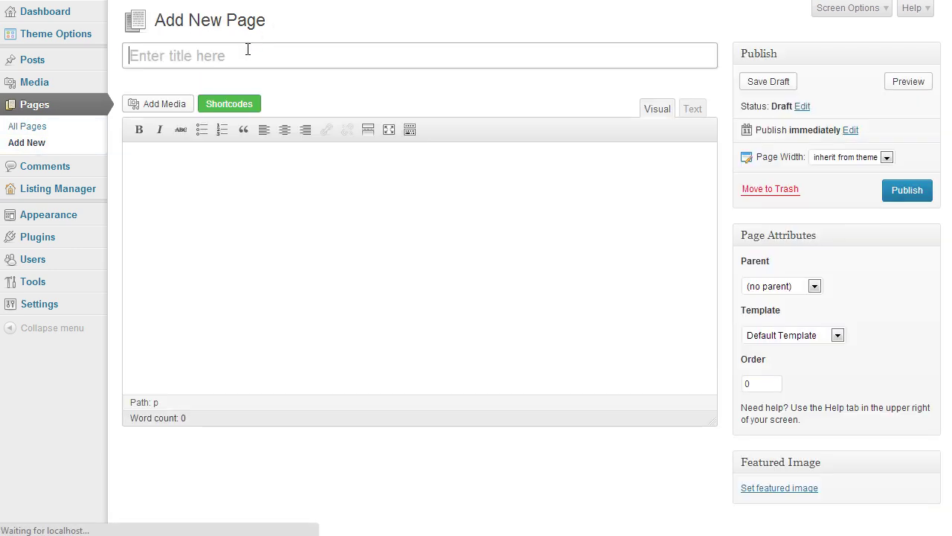
text(Callback)
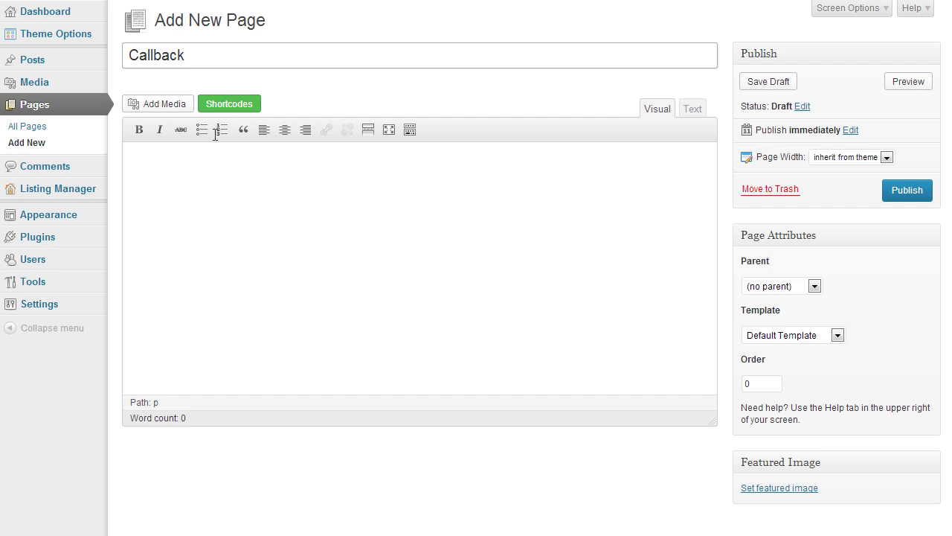
click(309, 185)
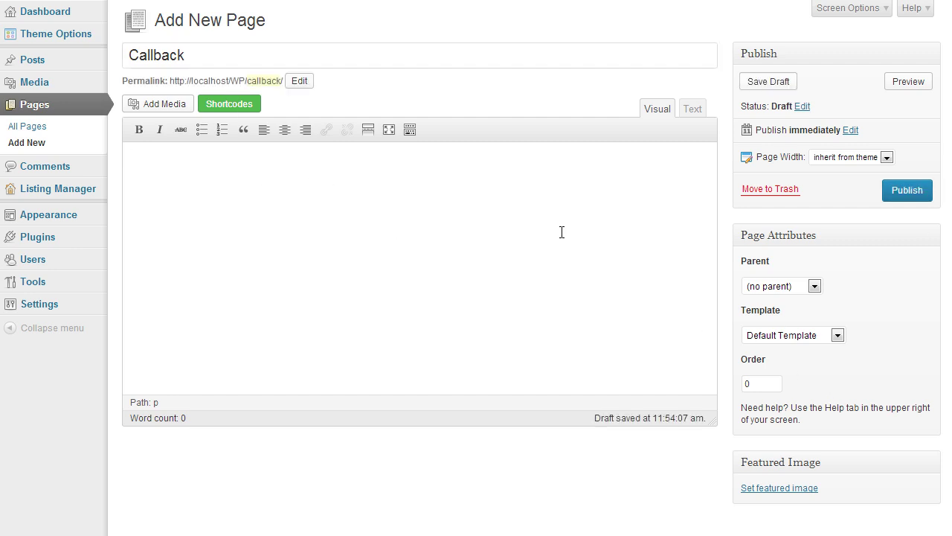
scroll(561, 232, down, 1)
click(815, 305)
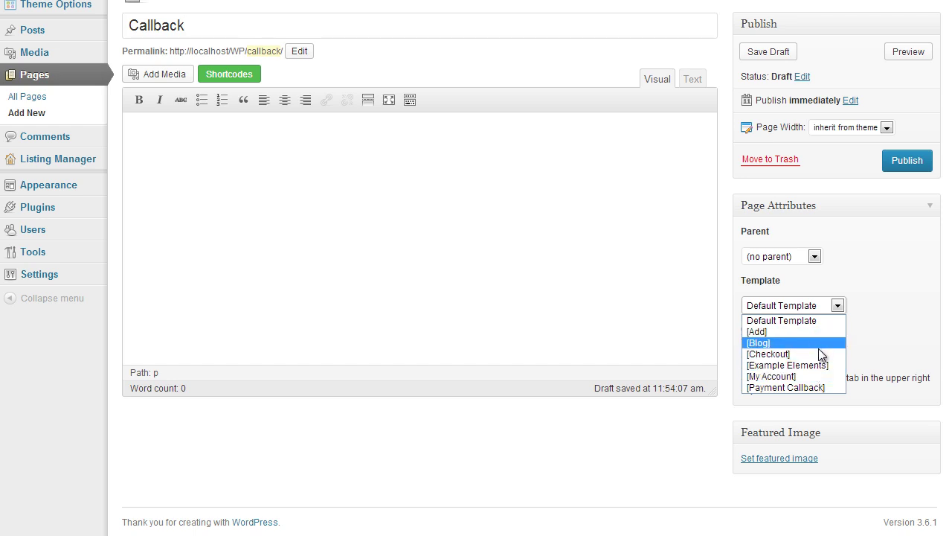
click(796, 387)
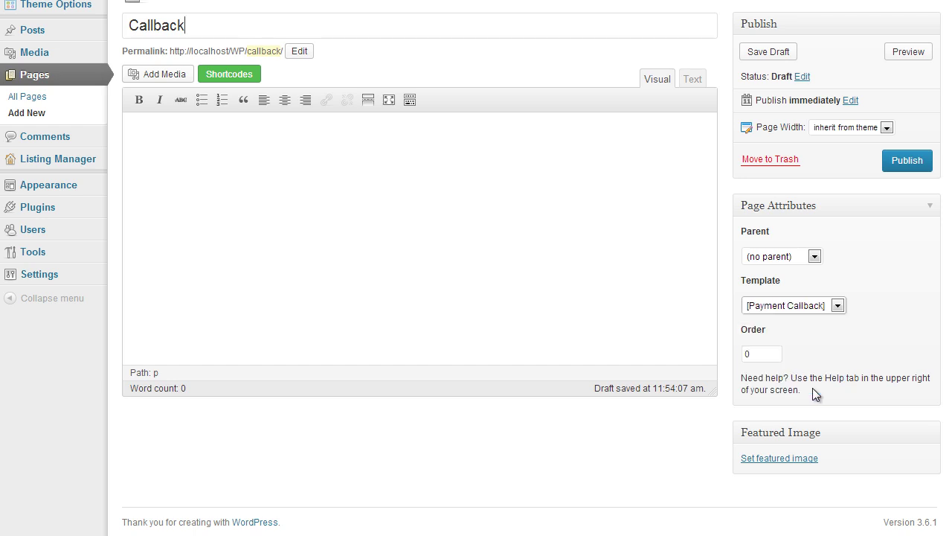
click(908, 160)
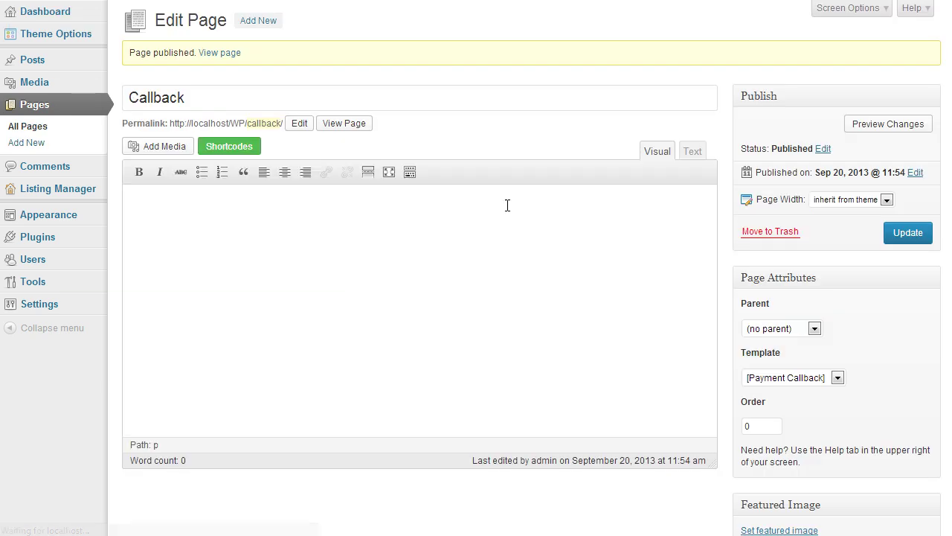
- Bring up the Page & Button Links settings under Theme Options > General Setup
click(73, 37)
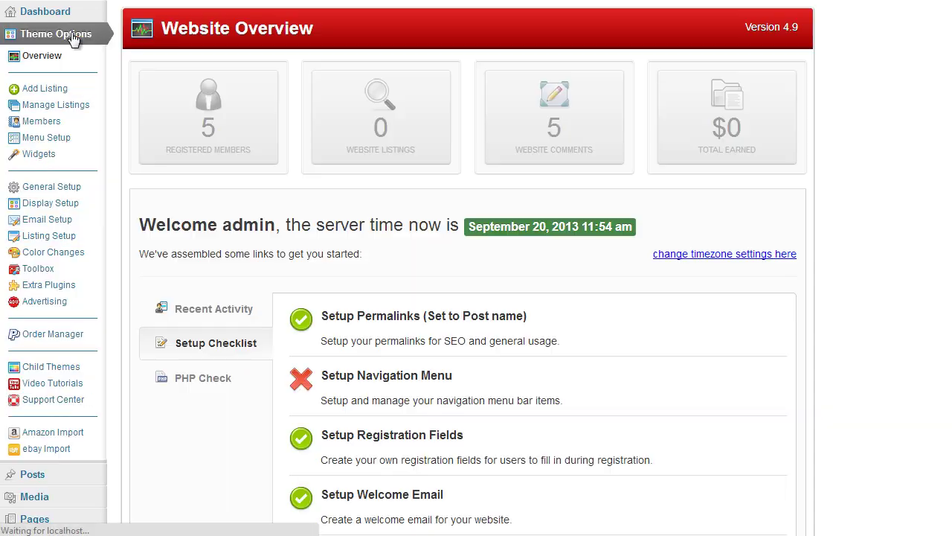
click(63, 186)
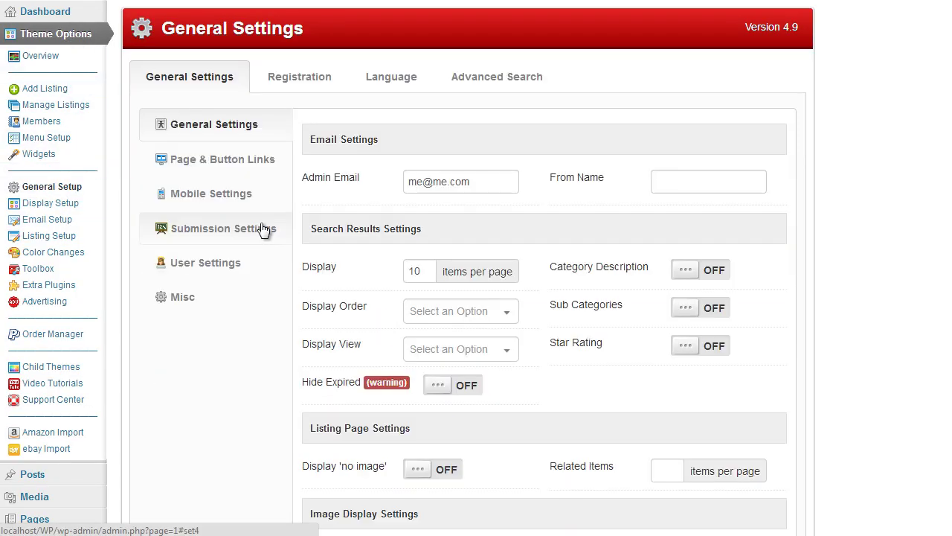
click(225, 159)
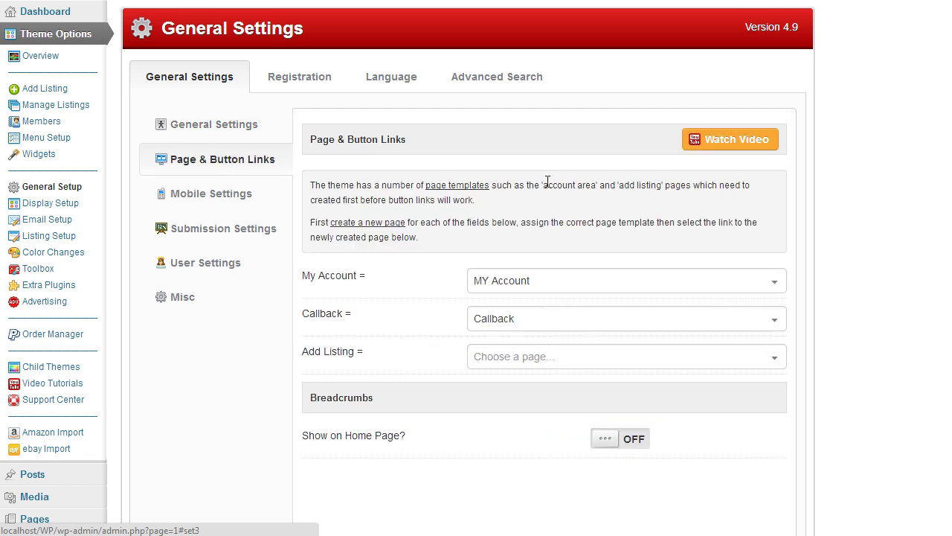
scroll(454, 209, down, 2)
scroll(455, 226, up, 1)
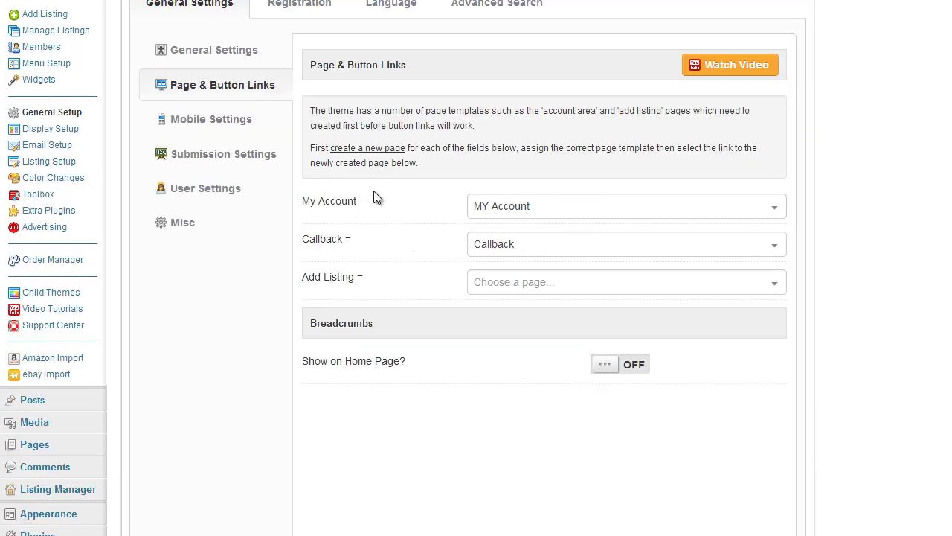
- Assign MY Account, Callback and Submit Listing to the My Account, Callback and Add Listing links
click(532, 211)
click(478, 248)
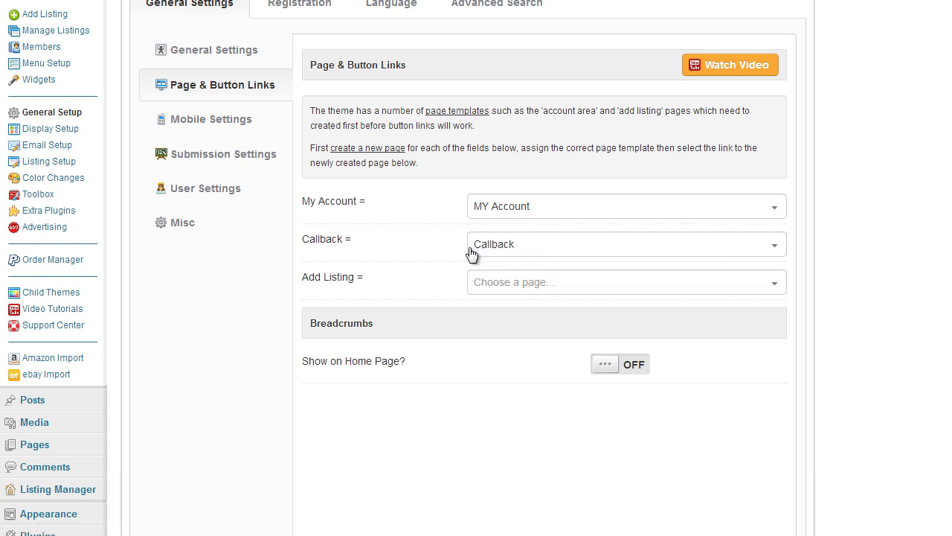
click(521, 254)
click(509, 271)
click(530, 284)
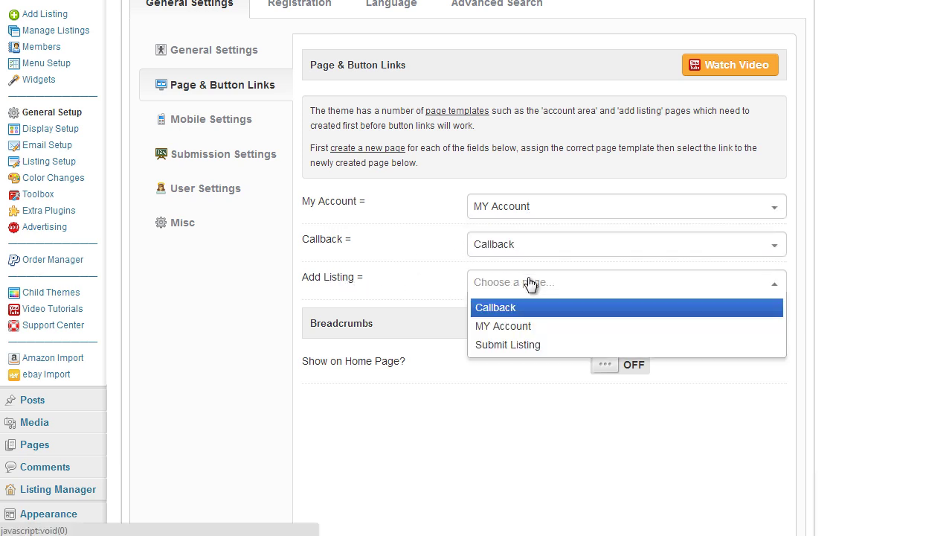
click(534, 346)
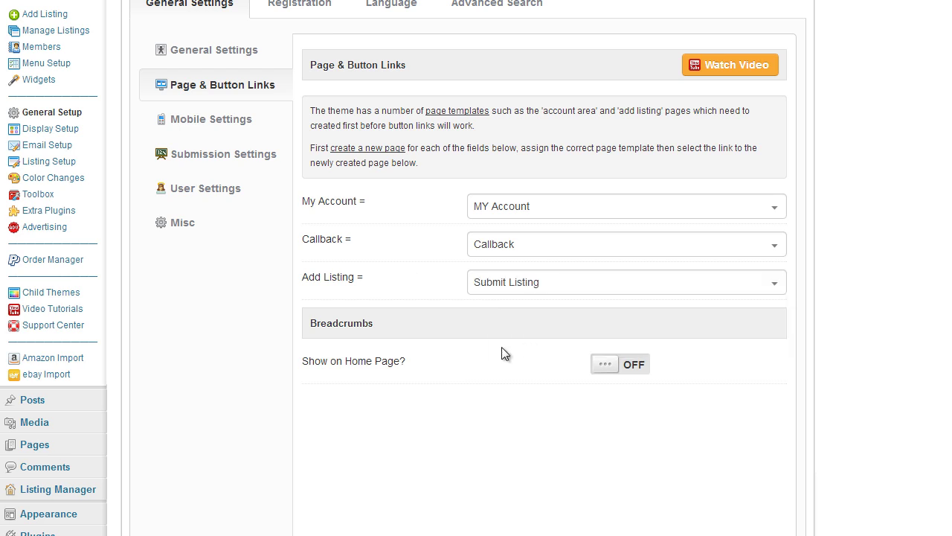
scroll(503, 353, down, 6)
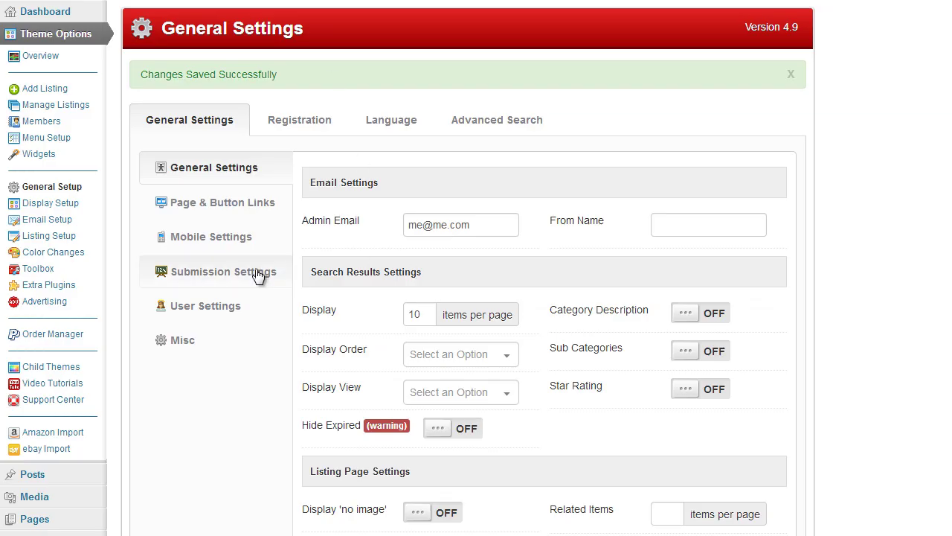
- Click SUBMIT LISTING on the home page and confirm Listing Packages loads
click(221, 198)
scroll(521, 285, down, 2)
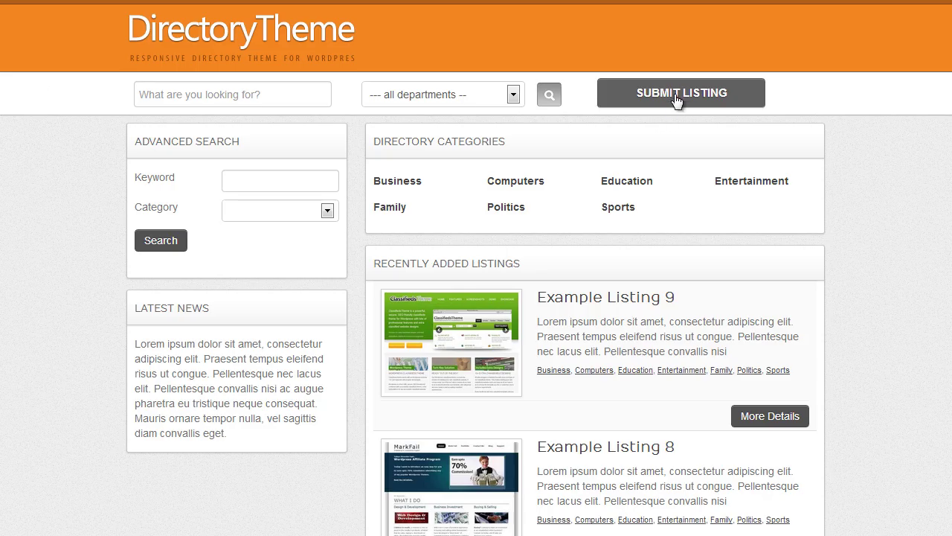
click(677, 97)
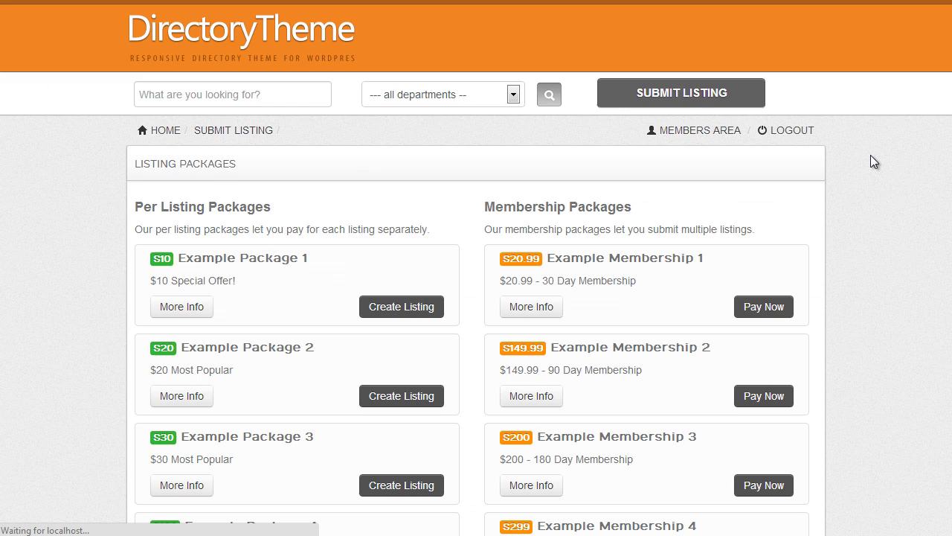